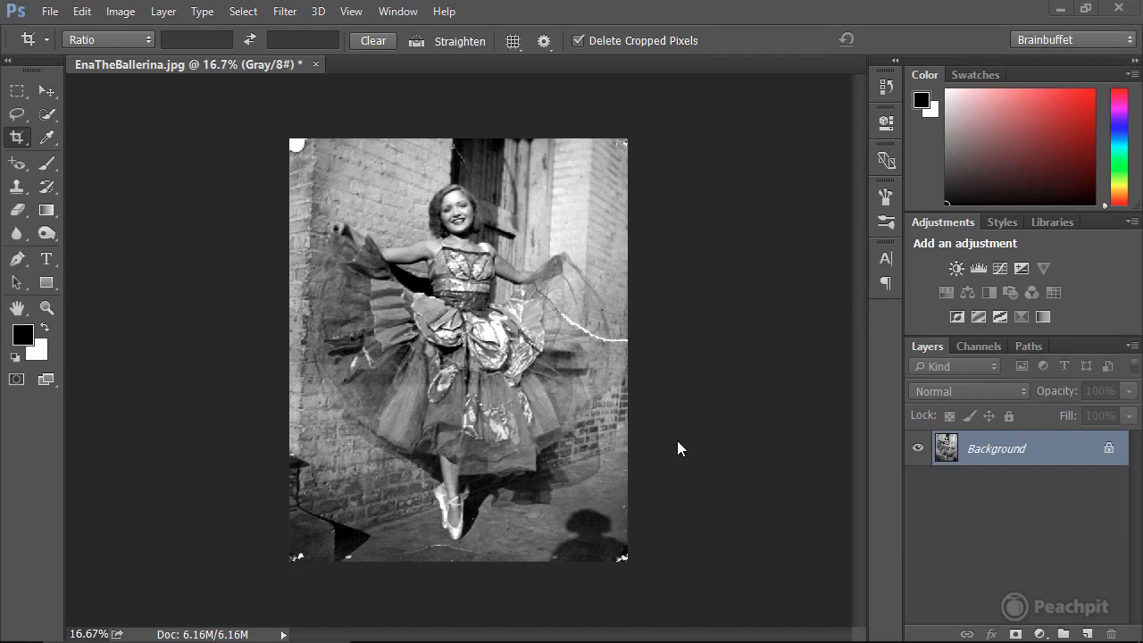
Switch to the Elliptical Marquee tool
{"action": "left_click", "coordinate": [16, 93]}
{"action": "left_click", "coordinate": [17, 95]}
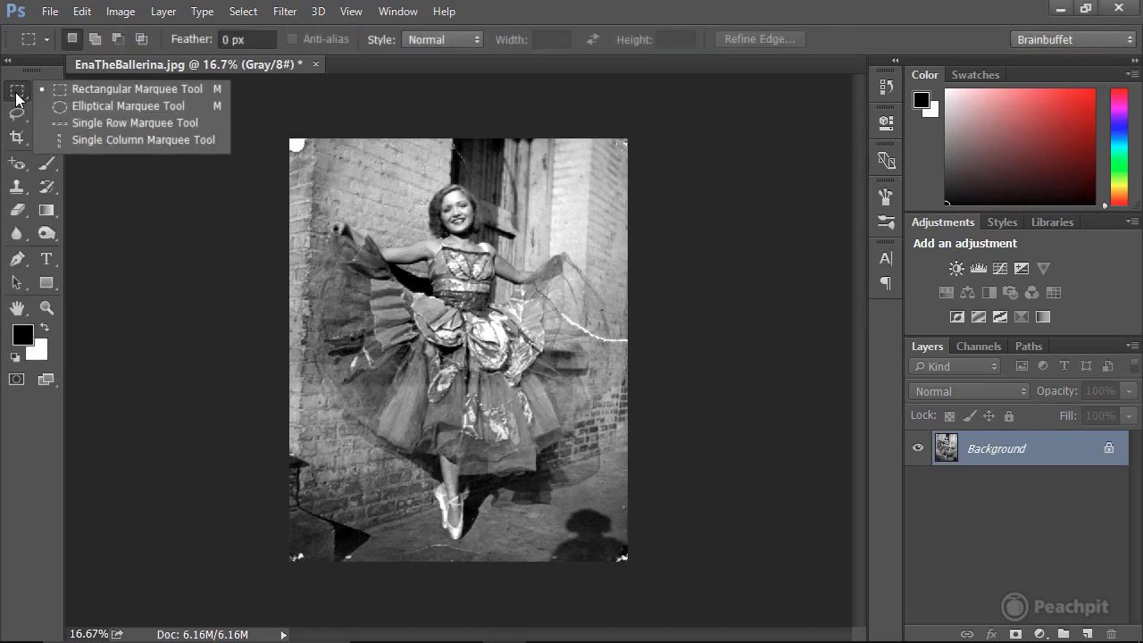
{"action": "left_click", "coordinate": [117, 106]}
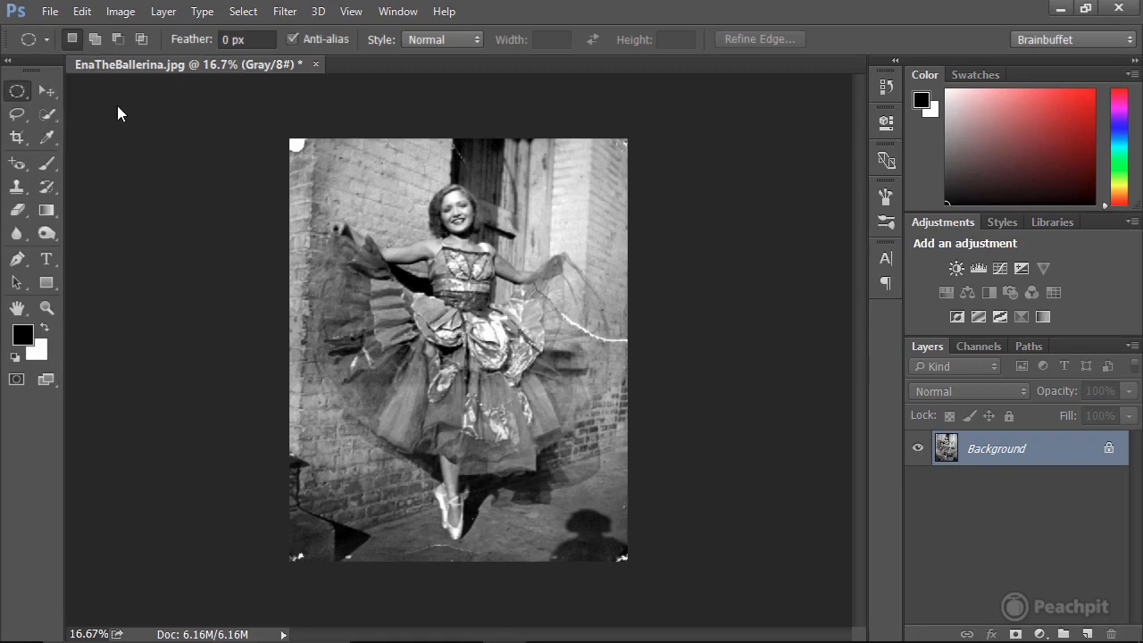
Outline the white spot in the photo's upper-left corner with a freehand Lasso selection
{"action": "left_click", "coordinate": [13, 114]}
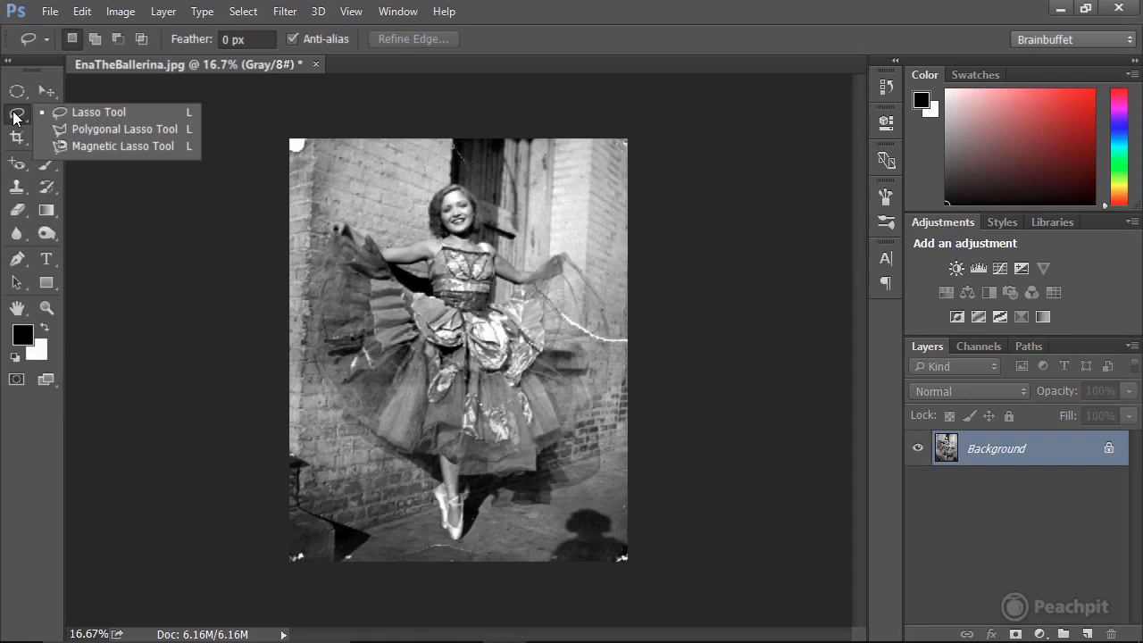
{"action": "left_click", "coordinate": [117, 112]}
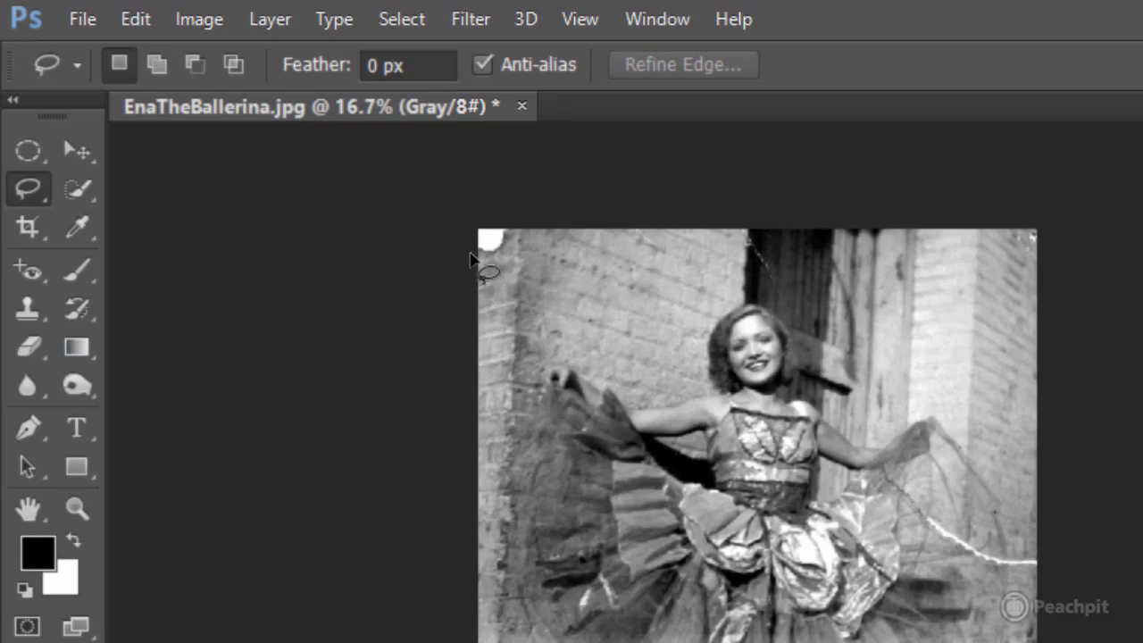
{"action": "mouse_move", "coordinate": [472, 259]}
{"action": "left_mouse_down"}
{"action": "mouse_move", "coordinate": [515, 246]}
{"action": "mouse_move", "coordinate": [518, 222]}
{"action": "mouse_move", "coordinate": [470, 216]}
{"action": "mouse_move", "coordinate": [458, 259]}
{"action": "mouse_move", "coordinate": [467, 258]}
{"action": "left_mouse_up"}
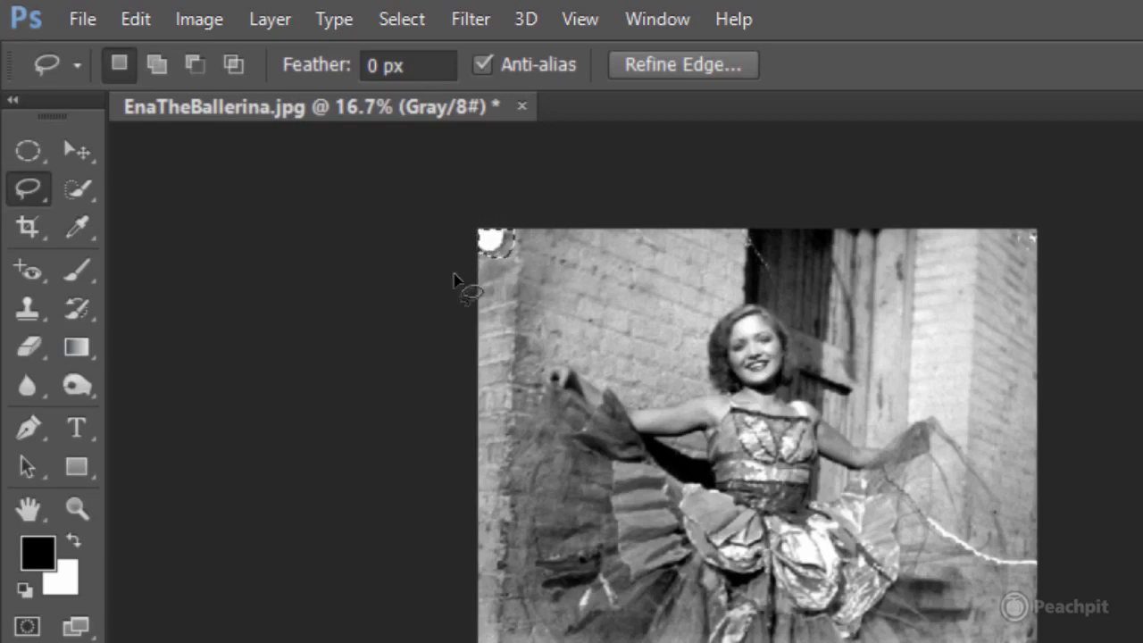
Fill the selected upper-left corner of the photo using Content-Aware contents and clear the selection
{"action": "left_click", "coordinate": [141, 19]}
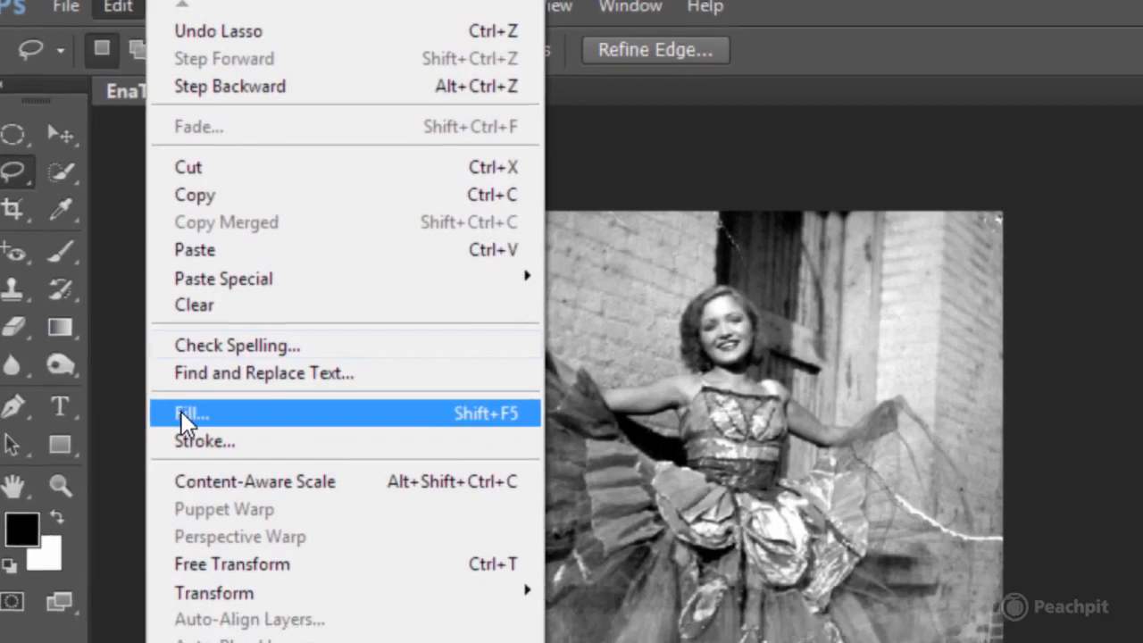
{"action": "left_click", "coordinate": [205, 438]}
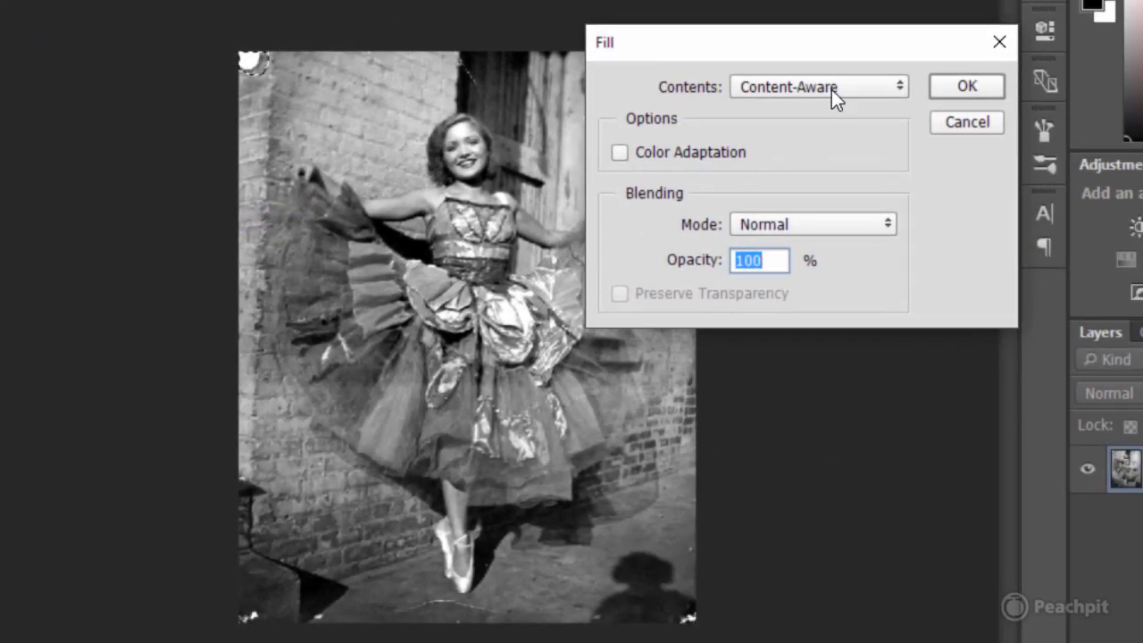
{"action": "left_click", "coordinate": [967, 86]}
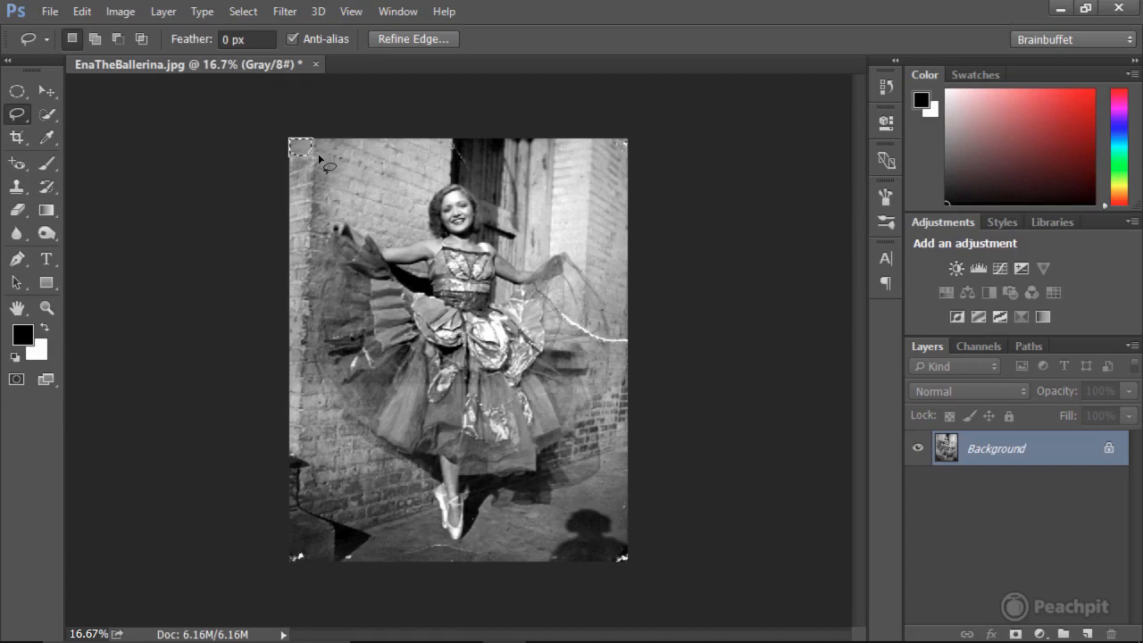
{"action": "left_click", "coordinate": [255, 11]}
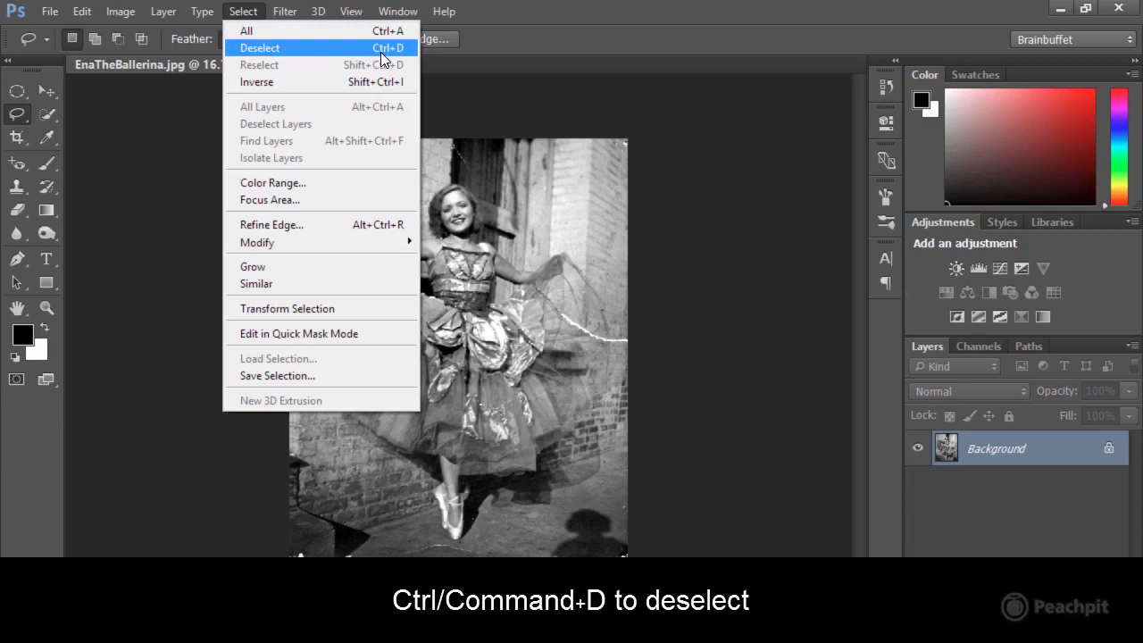
{"action": "left_click", "coordinate": [403, 48]}
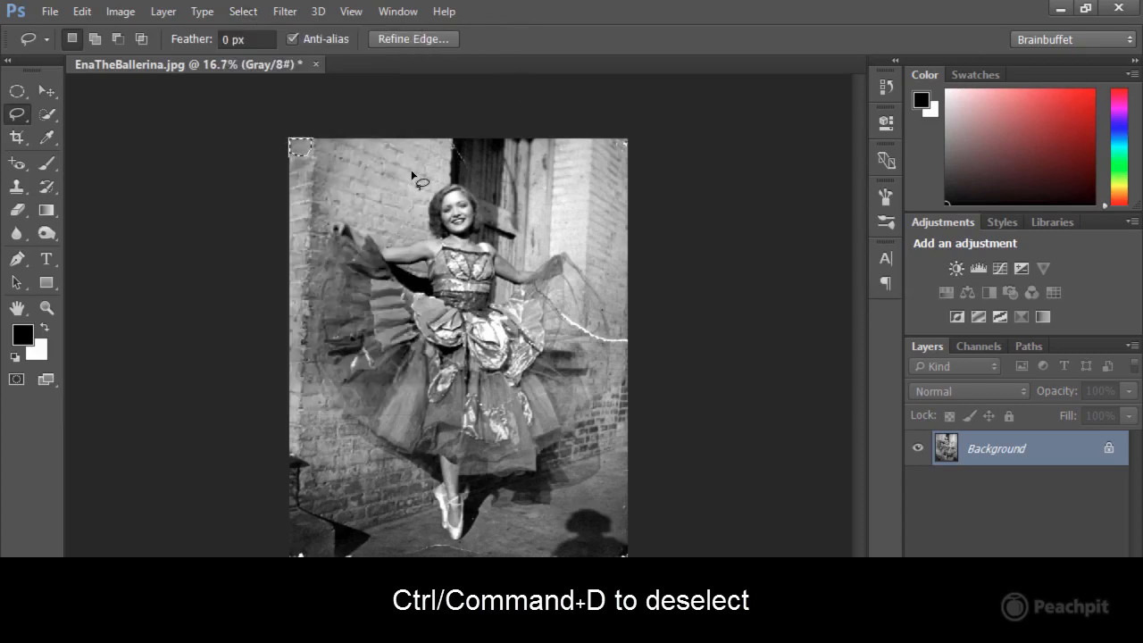
{"action": "key", "text": "ctrl+d"}
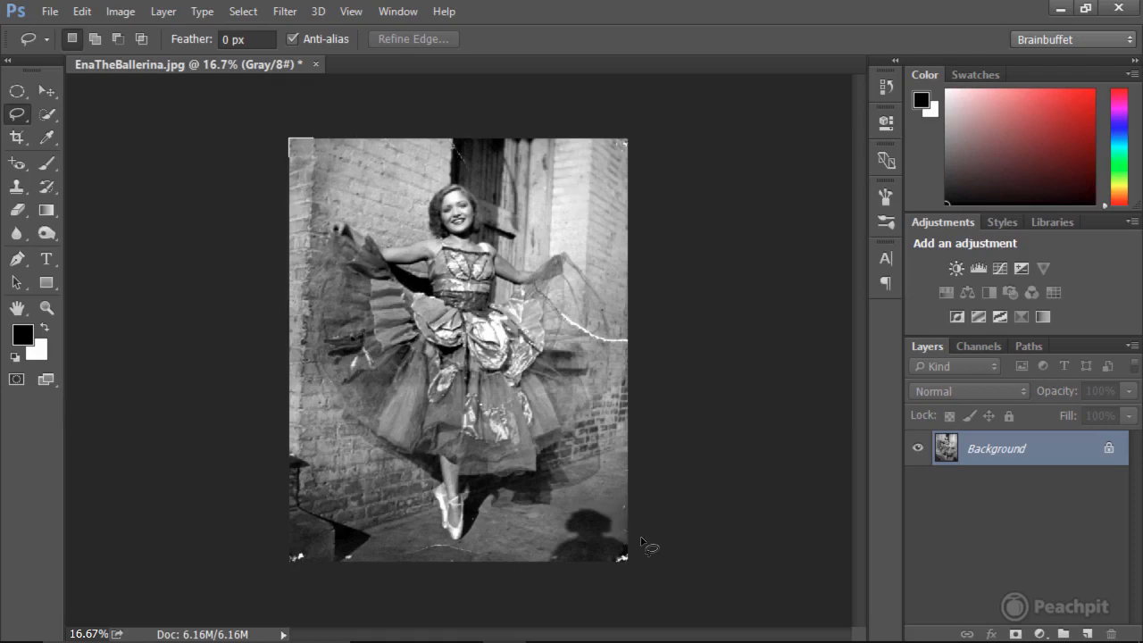
Remove the photographer's shadow in the photo's lower-right corner with a Lasso selection and a Content-Aware fill, and deselect
{"action": "mouse_move", "coordinate": [640, 537]}
{"action": "left_mouse_down"}
{"action": "mouse_move", "coordinate": [617, 537]}
{"action": "mouse_move", "coordinate": [617, 515]}
{"action": "mouse_move", "coordinate": [564, 506]}
{"action": "mouse_move", "coordinate": [535, 556]}
{"action": "mouse_move", "coordinate": [571, 576]}
{"action": "mouse_move", "coordinate": [636, 574]}
{"action": "mouse_move", "coordinate": [636, 536]}
{"action": "left_mouse_up"}
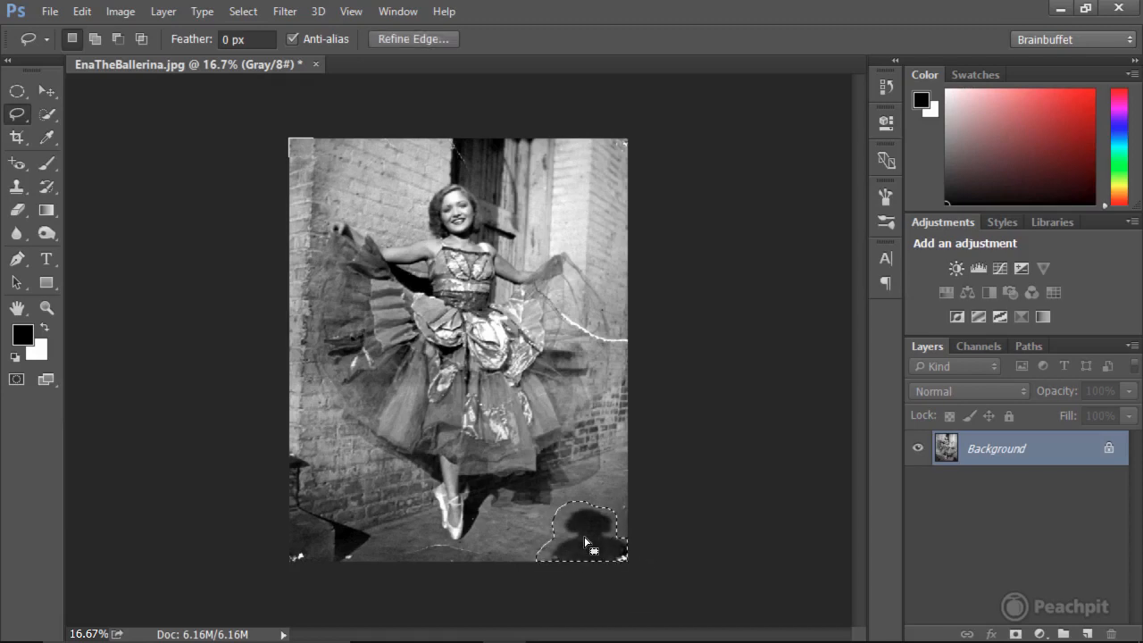
{"action": "left_click", "coordinate": [81, 12]}
{"action": "left_click", "coordinate": [140, 262]}
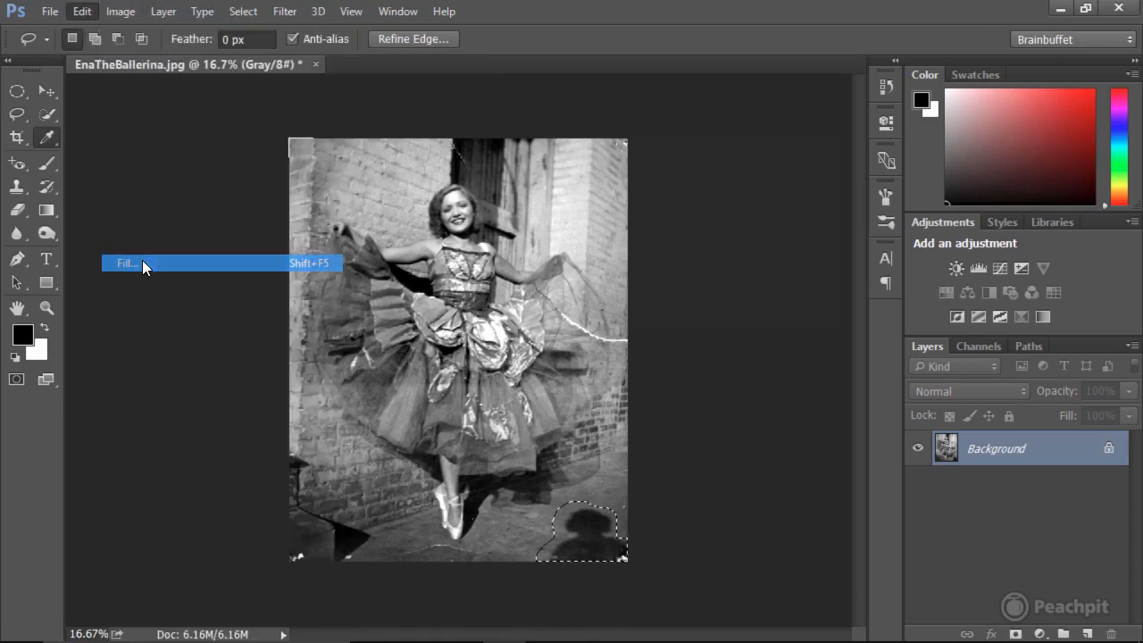
{"action": "left_click", "coordinate": [829, 164]}
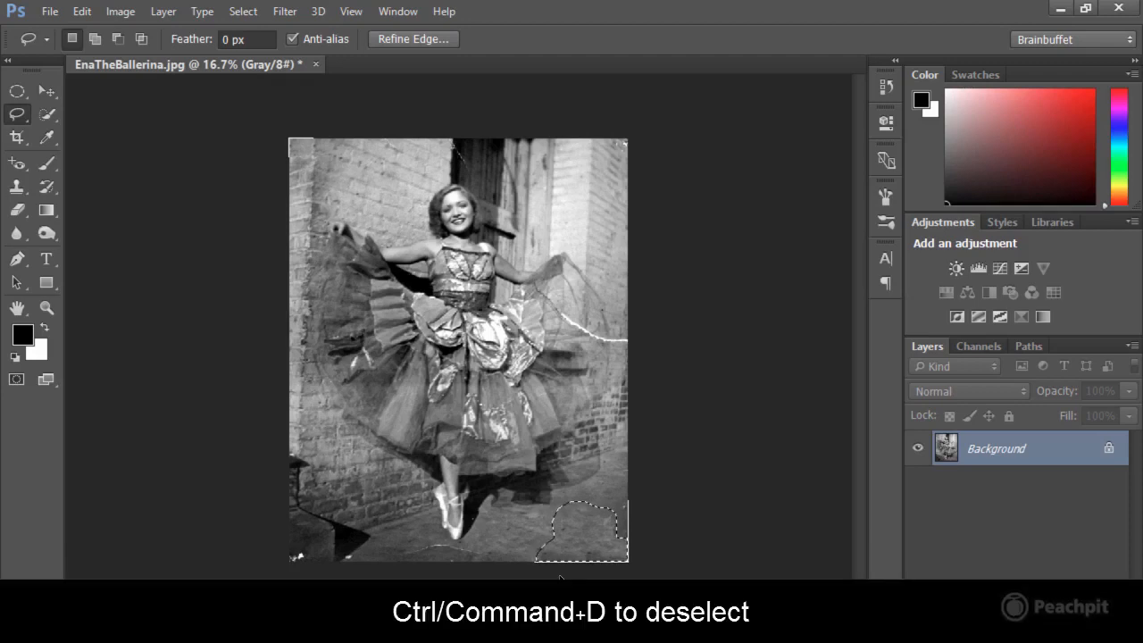
{"action": "key", "text": "ctrl+d"}
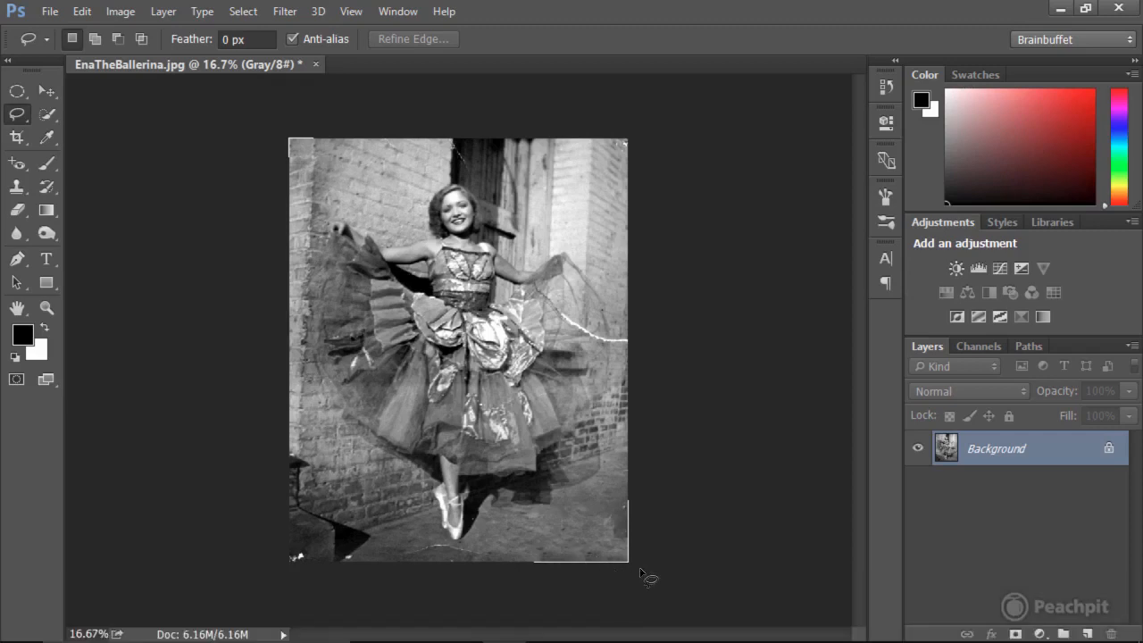
Step back through the history until the shadow fill and the upper-left corner fill are both undone
{"action": "key", "text": "ctrl+z"}
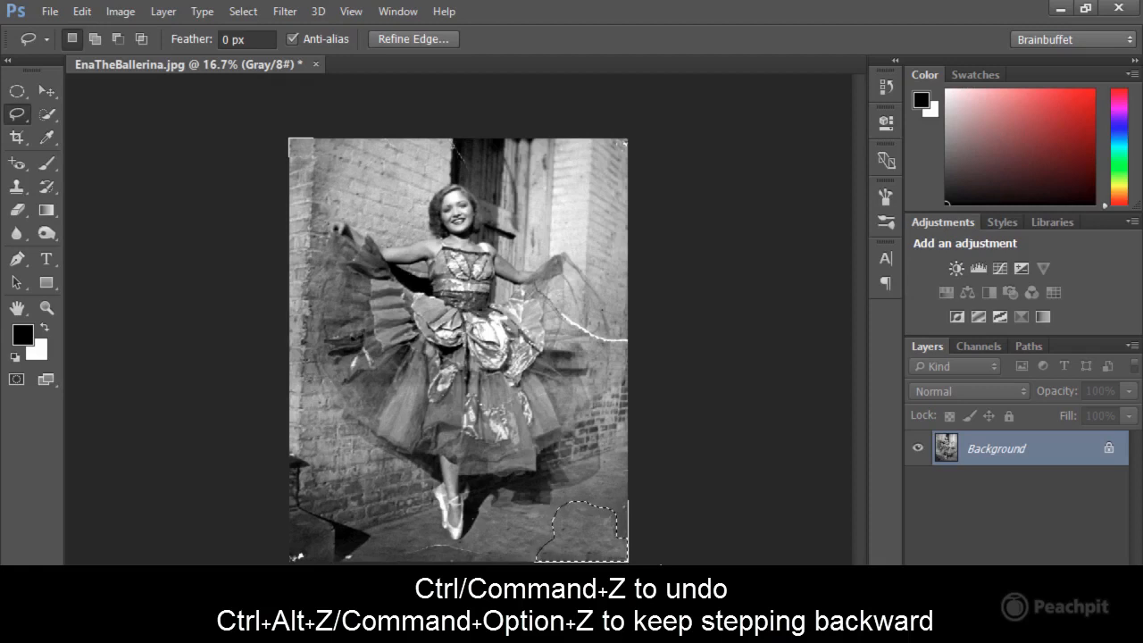
{"action": "key", "text": "ctrl+alt+z"}
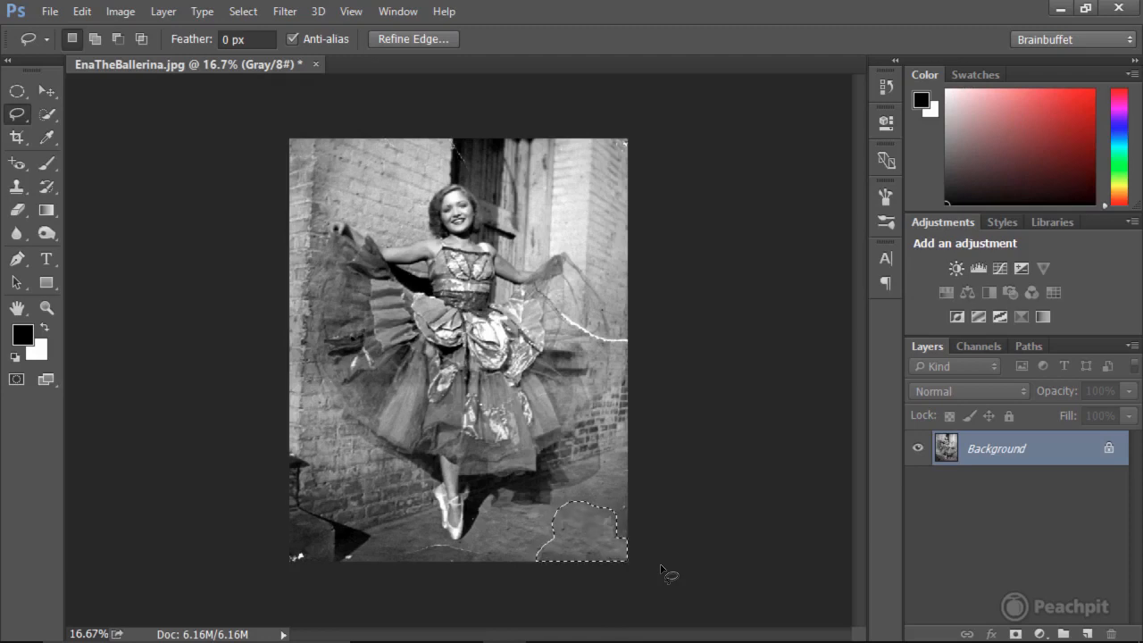
{"action": "key", "text": "ctrl+alt+z"}
{"action": "key", "text": "ctrl+alt+z"}
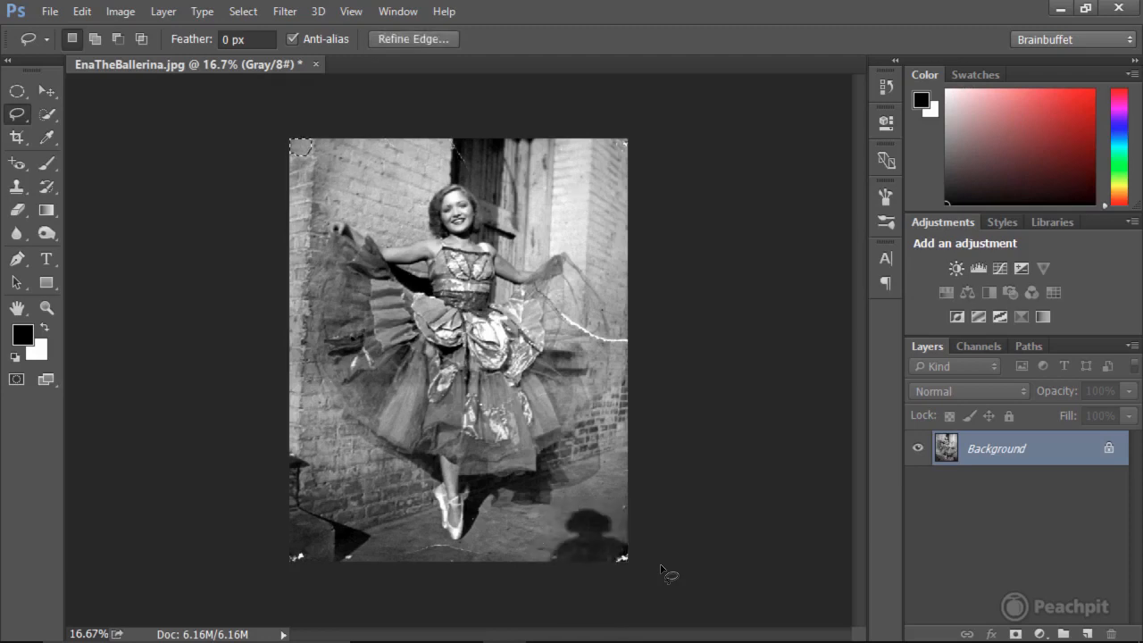
{"action": "key", "text": "ctrl+alt+z"}
{"action": "key", "text": "ctrl+alt+z"}
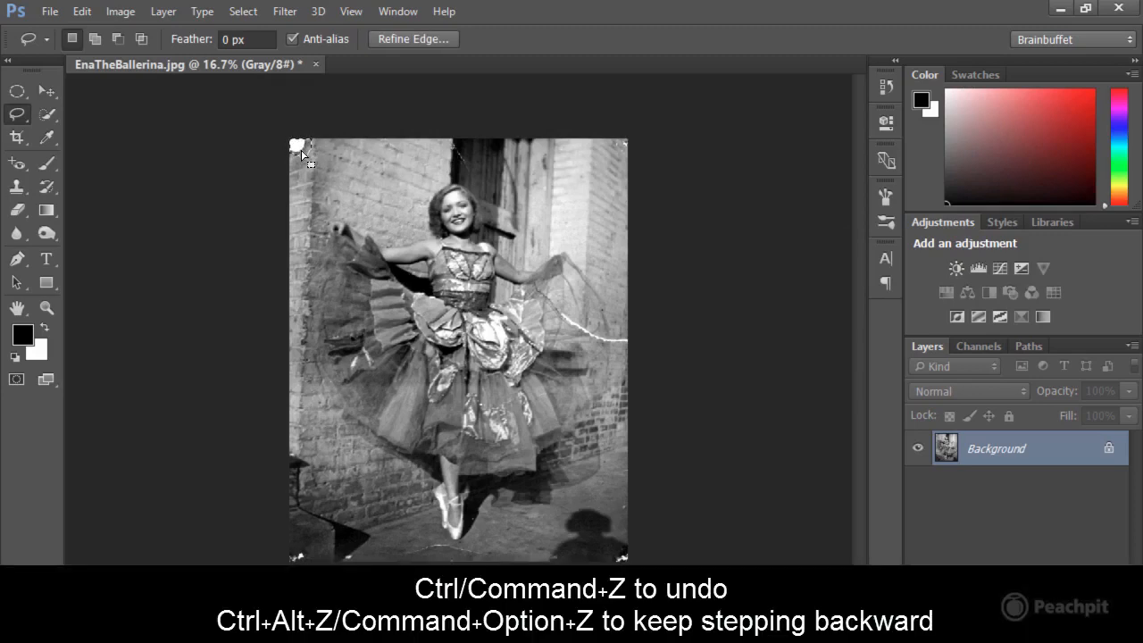
Step forward through the history to restore the corner and shadow fills, and clear the selection
{"action": "left_click", "coordinate": [82, 11]}
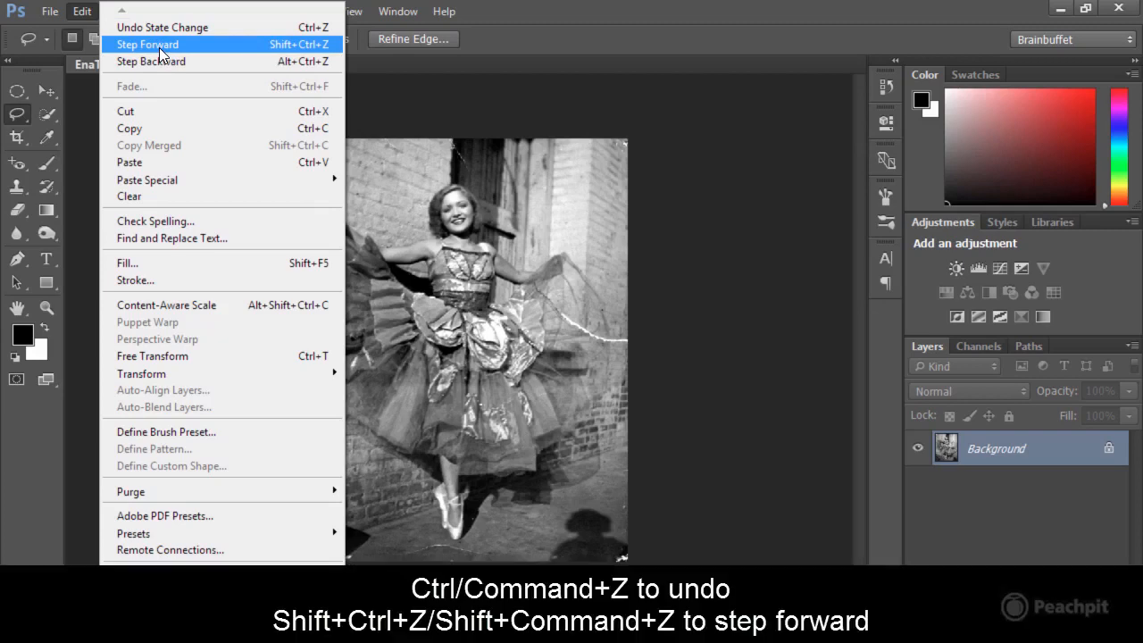
{"action": "left_click", "coordinate": [159, 47]}
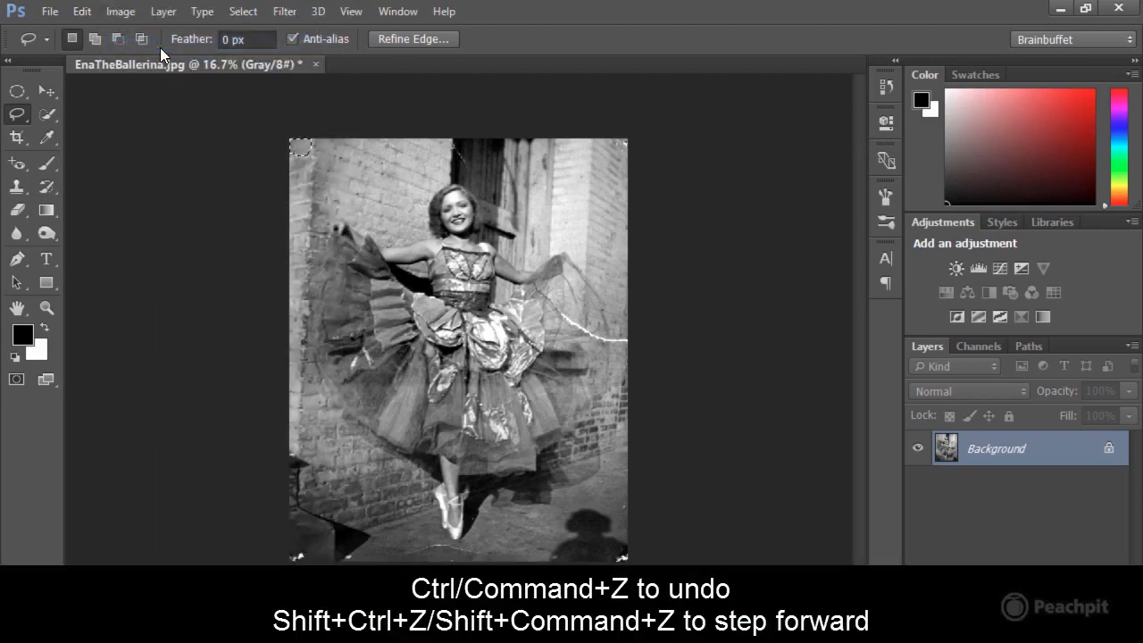
{"action": "key", "text": "ctrl+shift+z"}
{"action": "key", "text": "ctrl+shift+z"}
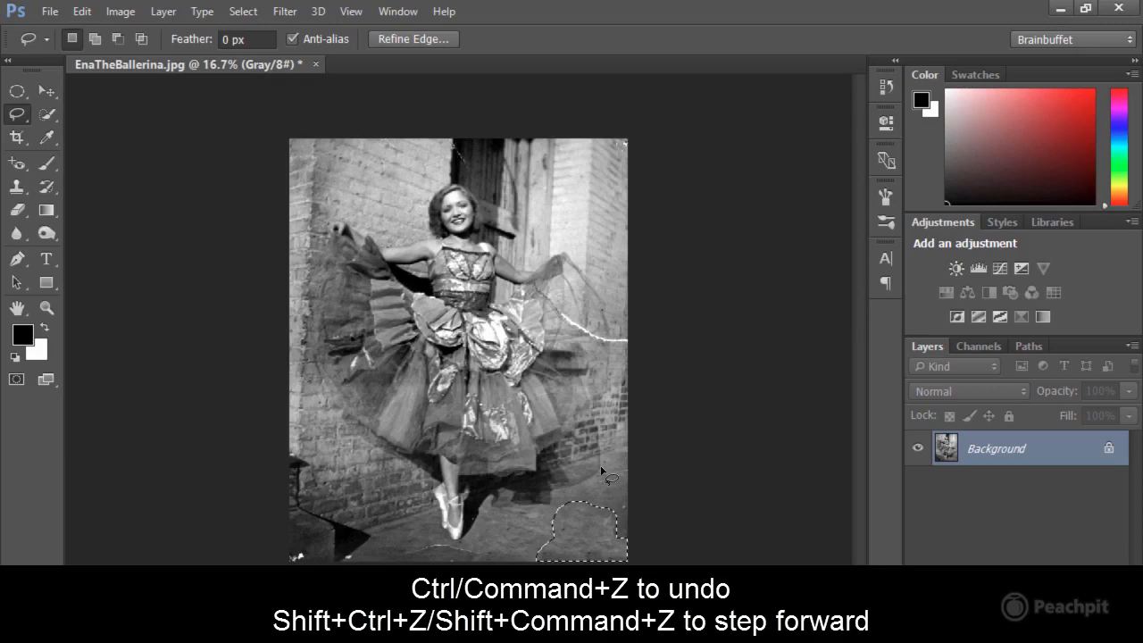
{"action": "left_click", "coordinate": [83, 11]}
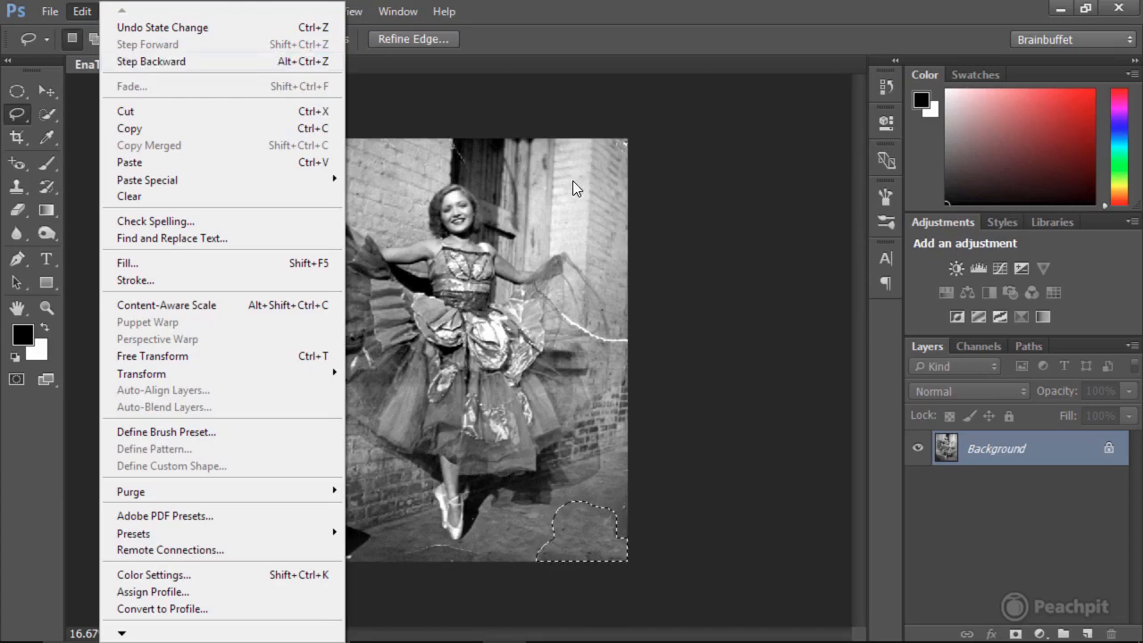
{"action": "left_click", "coordinate": [652, 219]}
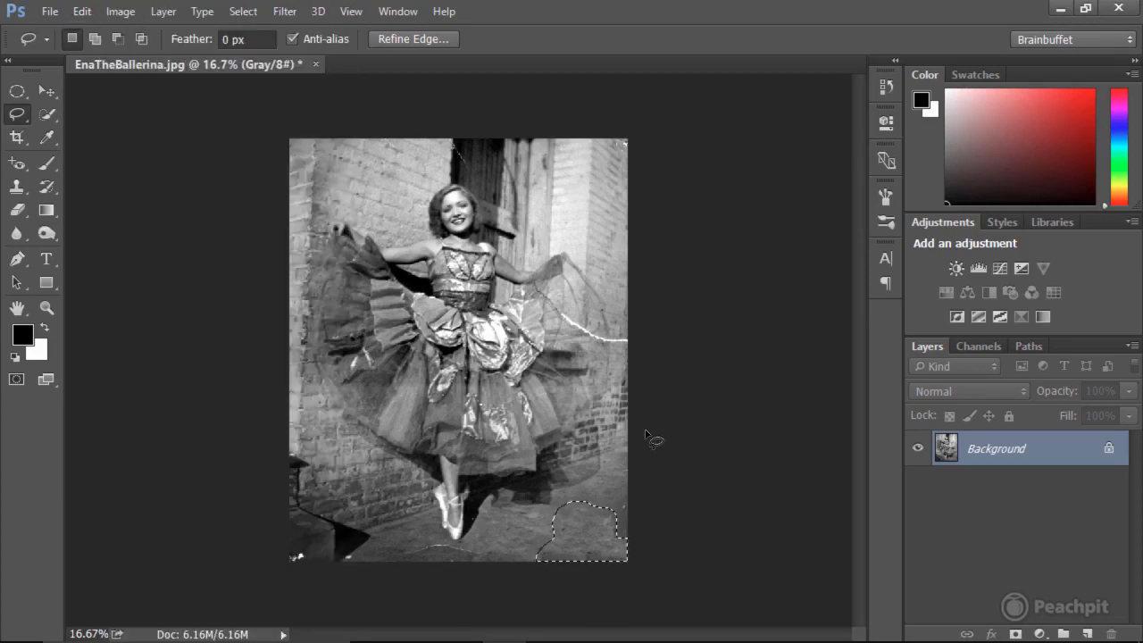
{"action": "key", "text": "ctrl+d"}
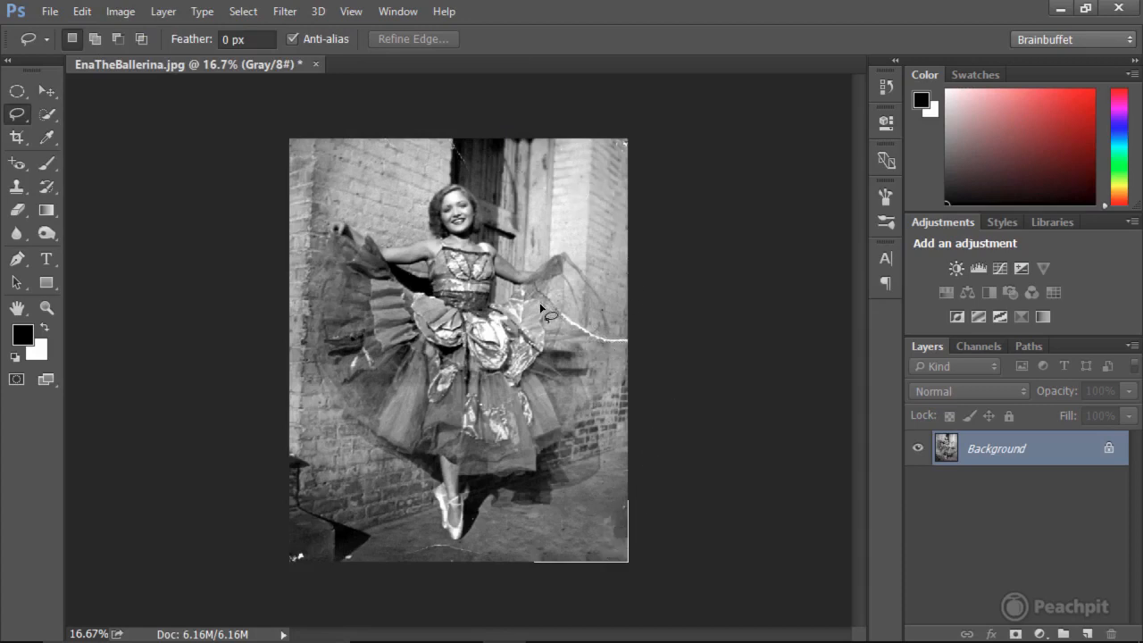
Try to remove the white crack across the right side of the skirt with a Lasso selection and a Content-Aware fill
{"action": "mouse_move", "coordinate": [623, 339]}
{"action": "left_mouse_down"}
{"action": "mouse_move", "coordinate": [526, 270]}
{"action": "mouse_move", "coordinate": [516, 281]}
{"action": "mouse_move", "coordinate": [561, 347]}
{"action": "mouse_move", "coordinate": [617, 367]}
{"action": "mouse_move", "coordinate": [634, 333]}
{"action": "left_mouse_up"}
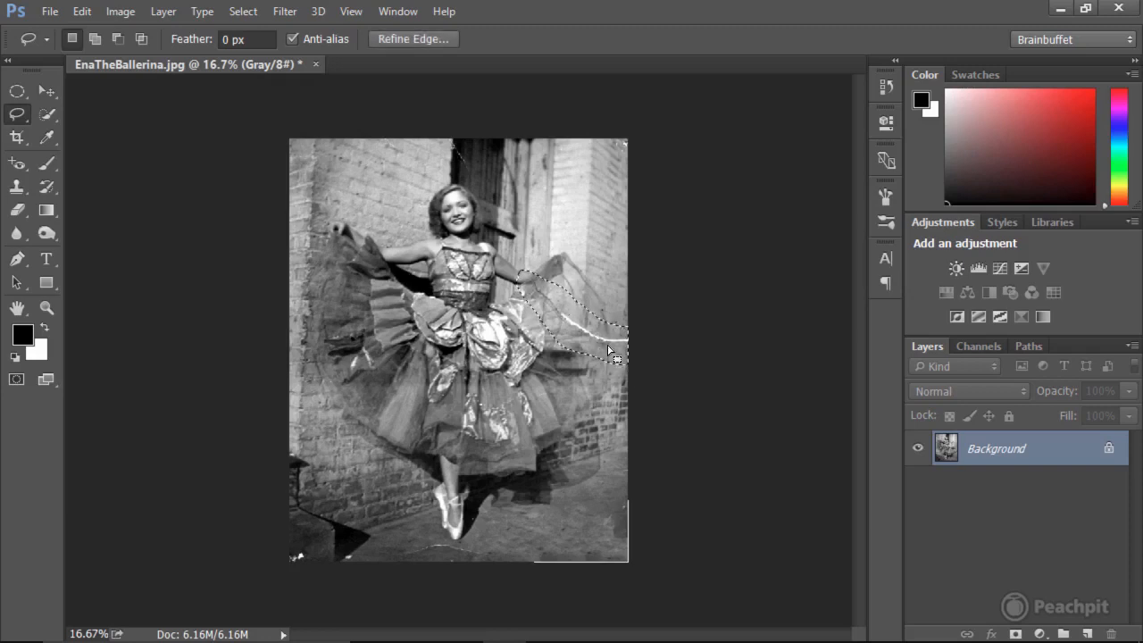
{"action": "left_click", "coordinate": [81, 11]}
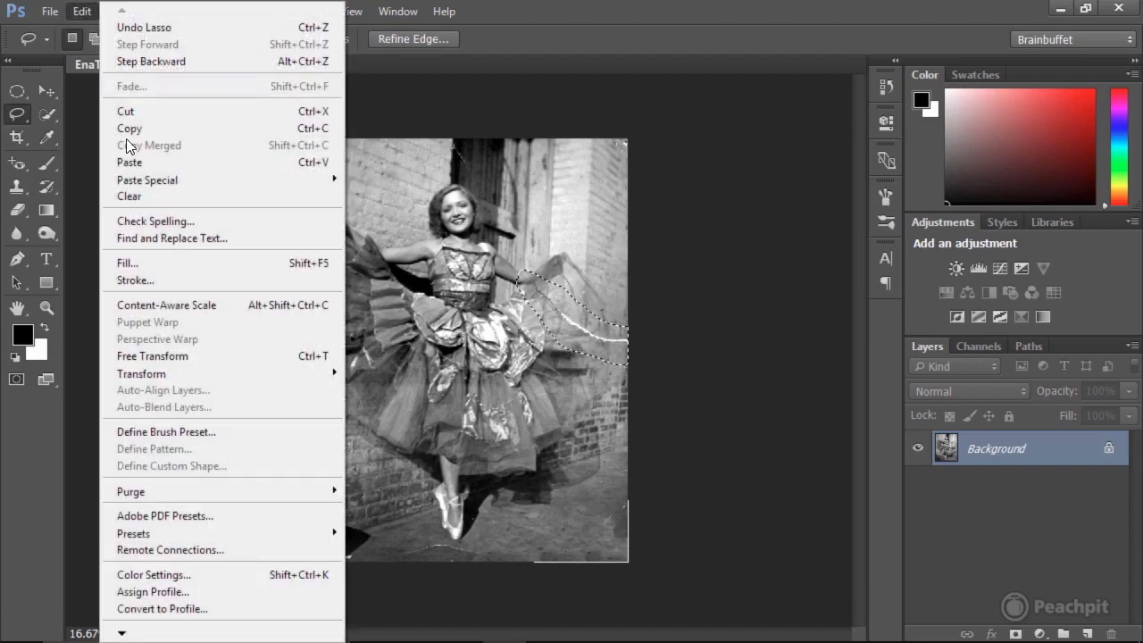
{"action": "left_click", "coordinate": [157, 266]}
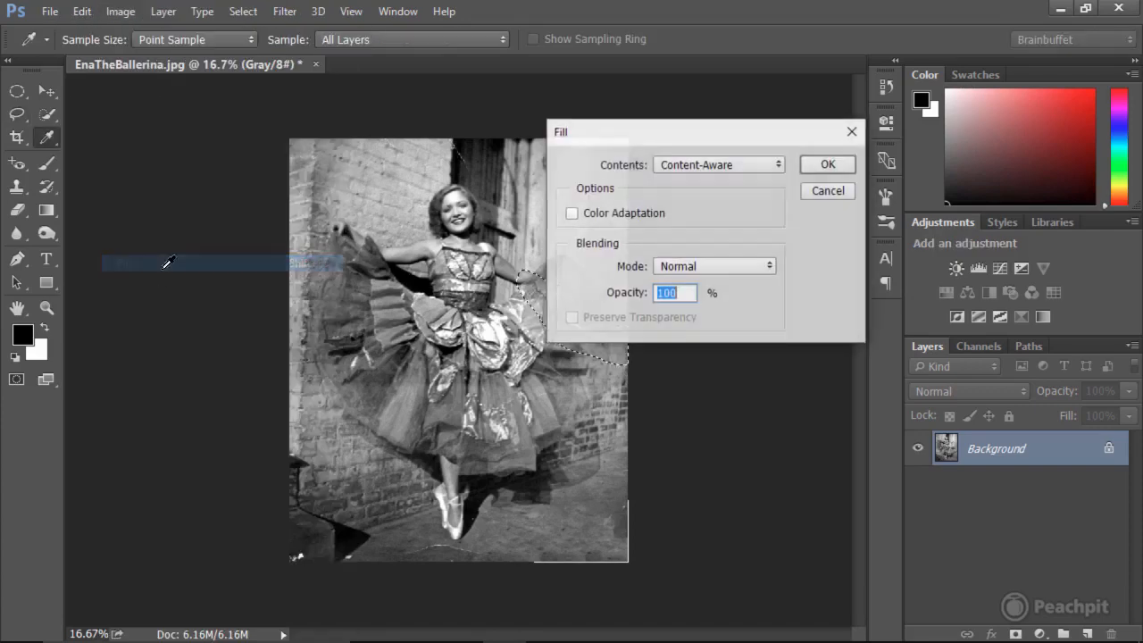
{"action": "left_click", "coordinate": [816, 165]}
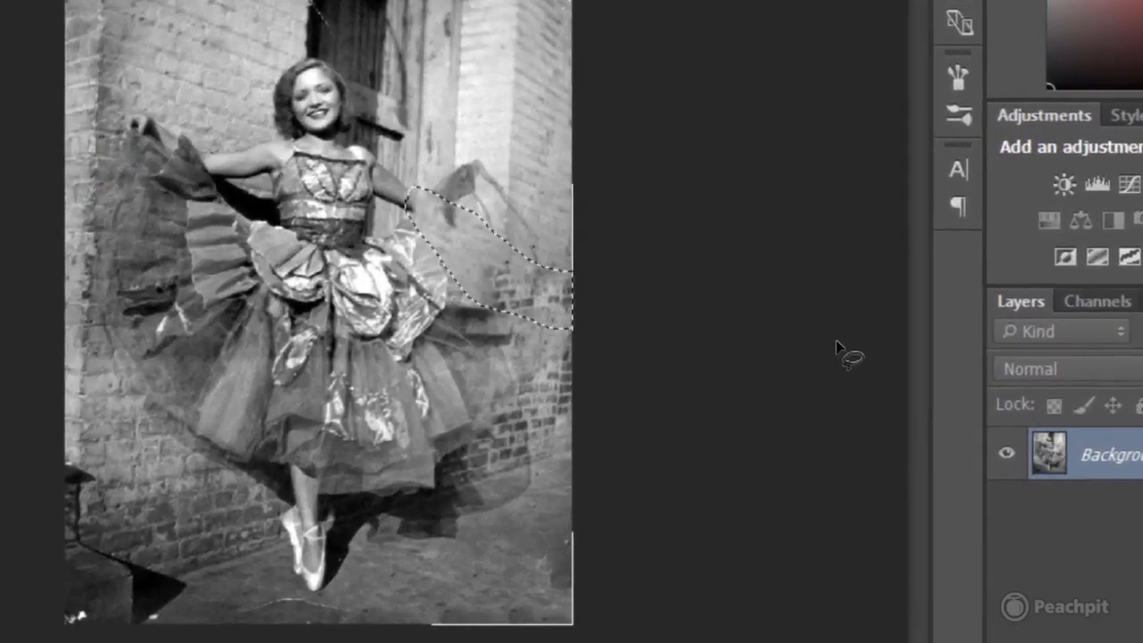
{"action": "key", "text": "ctrl+d"}
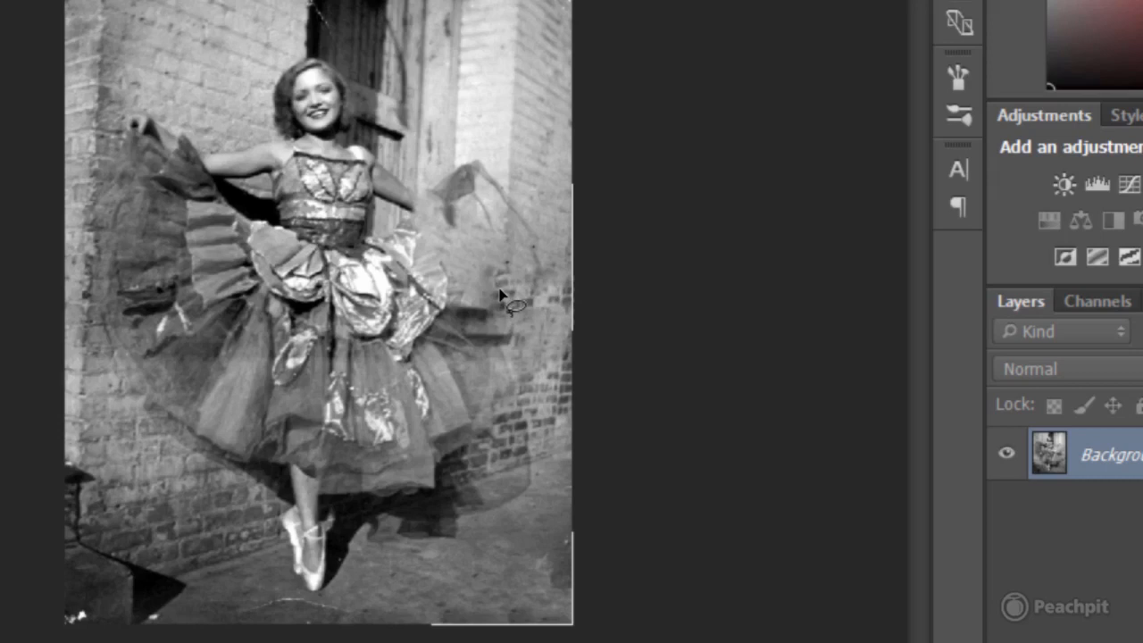
Undo the Content-Aware fill over the skirt crack and clear the selection
{"action": "key", "text": "ctrl+z"}
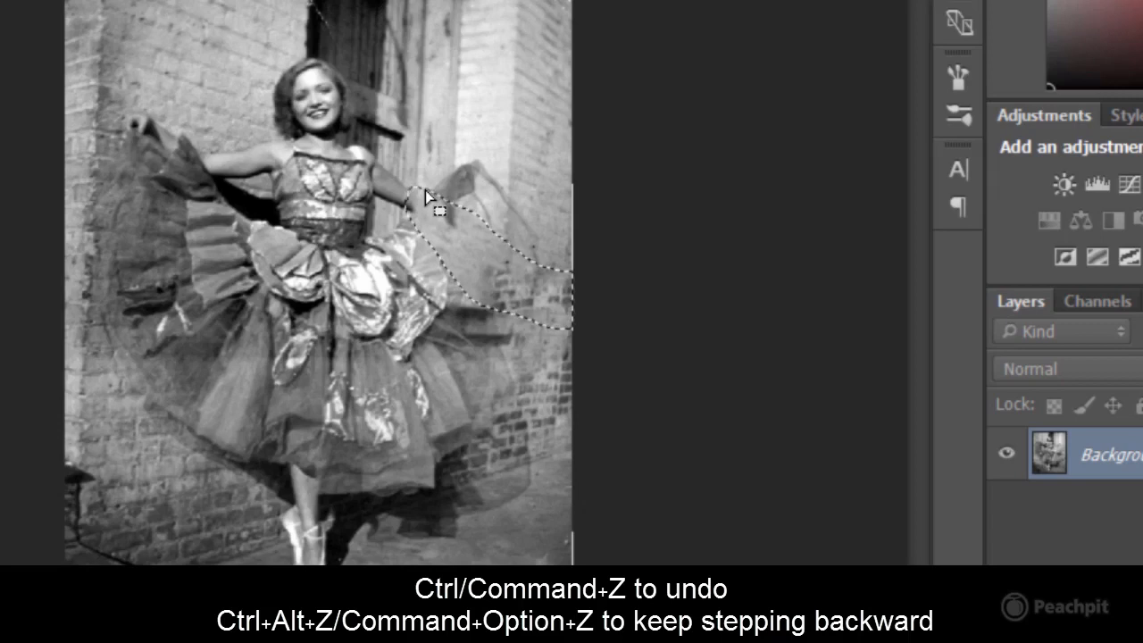
{"action": "key", "text": "ctrl+z"}
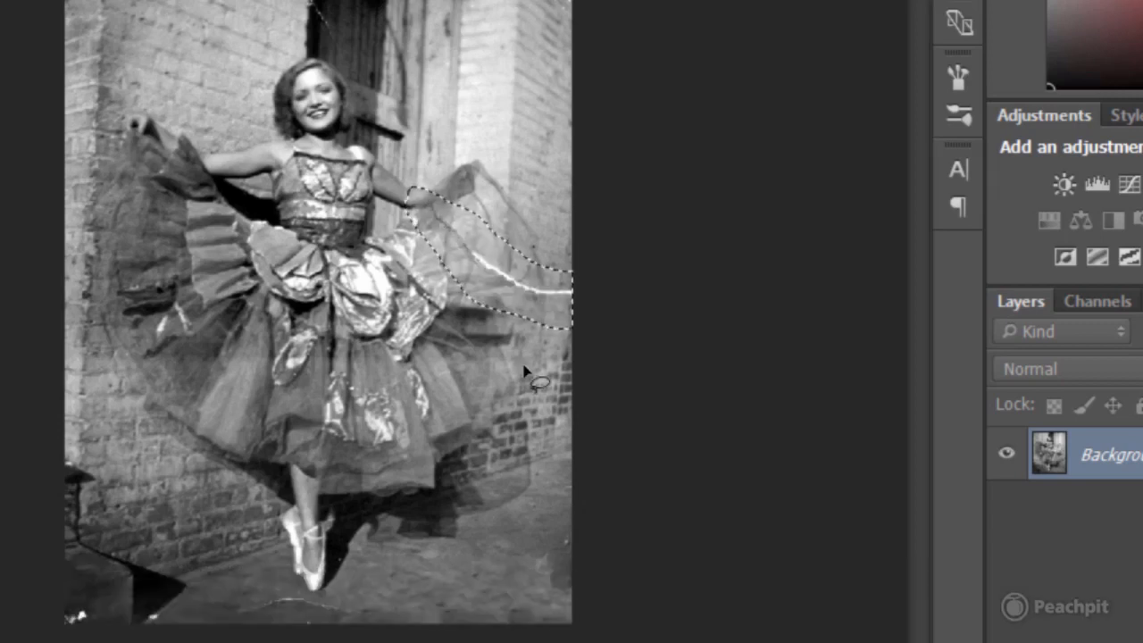
{"action": "key", "text": "ctrl+d"}
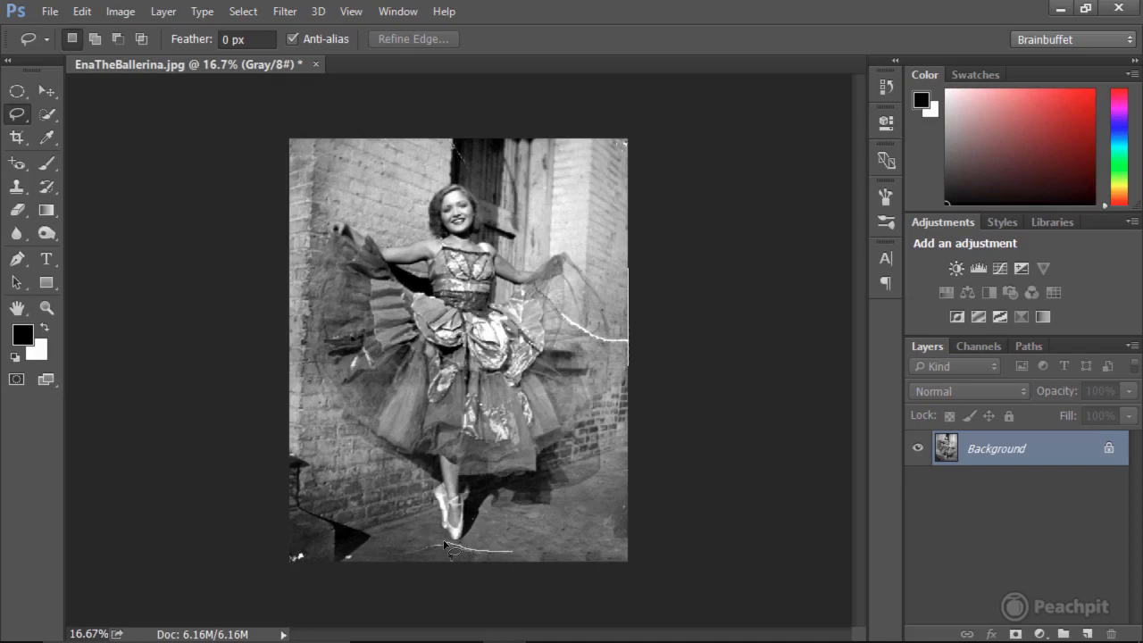
Remove the thin white crack on the ground below the dancer's feet with a Lasso selection and a Content-Aware fill, and deselect
{"action": "mouse_move", "coordinate": [444, 544]}
{"action": "left_mouse_down"}
{"action": "mouse_move", "coordinate": [409, 561]}
{"action": "mouse_move", "coordinate": [518, 563]}
{"action": "mouse_move", "coordinate": [501, 558]}
{"action": "left_mouse_up"}
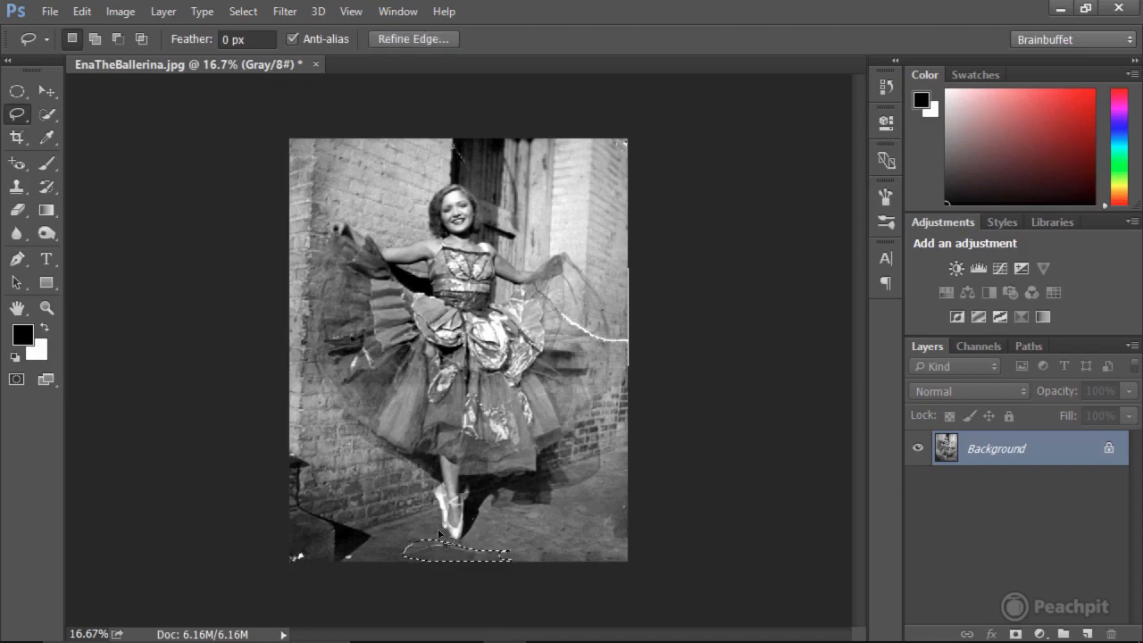
{"action": "left_click", "coordinate": [81, 11]}
{"action": "left_click", "coordinate": [134, 263]}
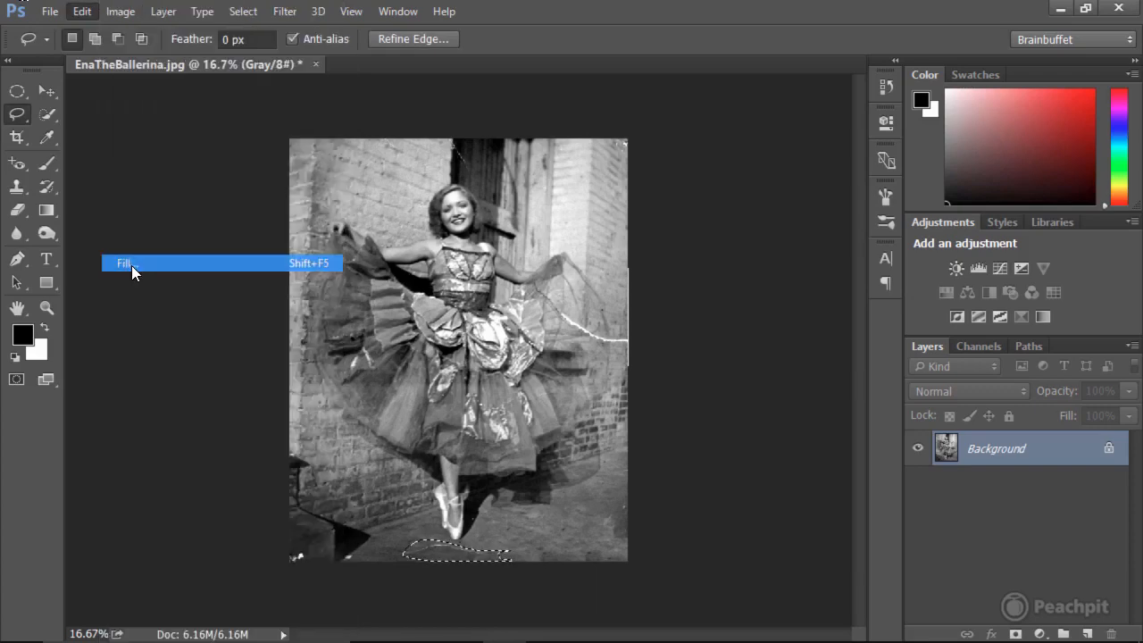
{"action": "left_click", "coordinate": [827, 165]}
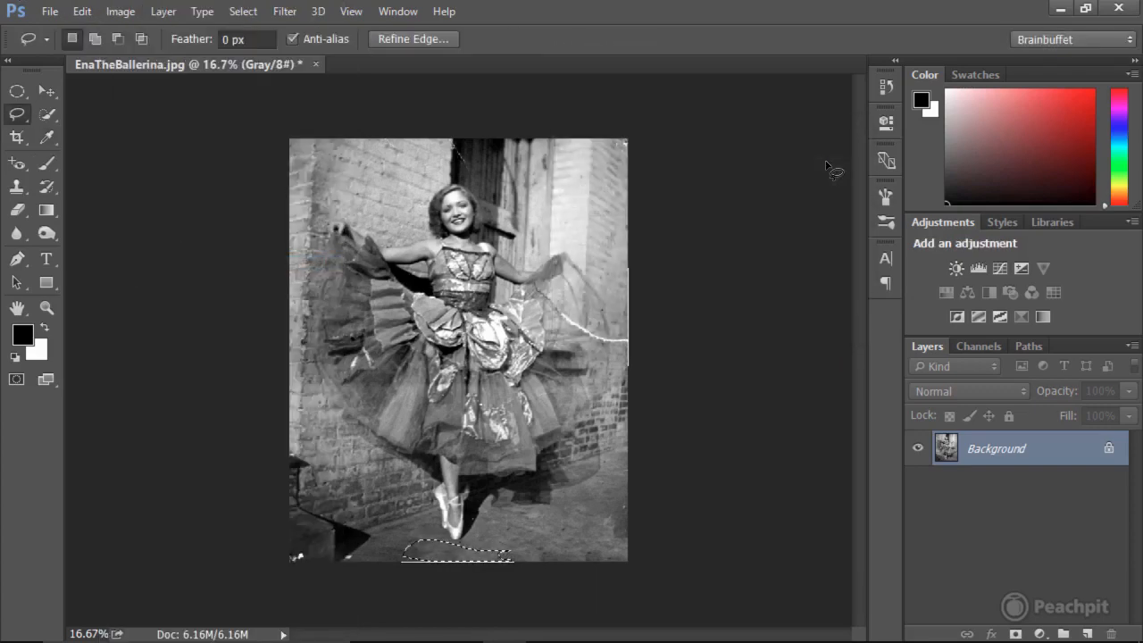
{"action": "key", "text": "ctrl+d"}
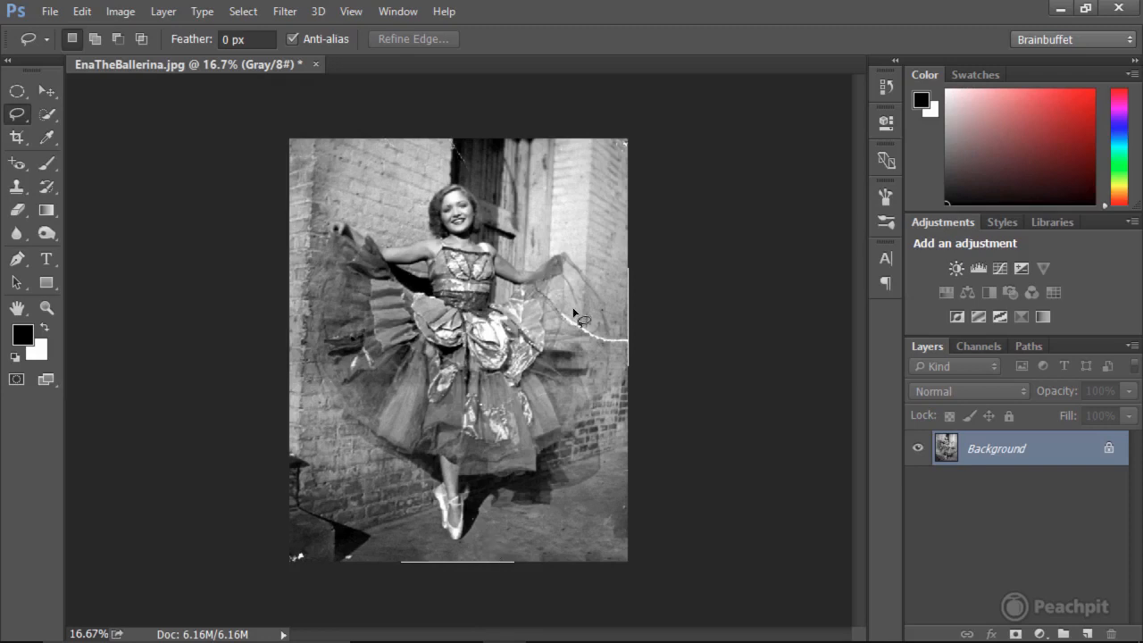
{"action": "mouse_move", "coordinate": [573, 308]}
{"action": "left_mouse_down"}
{"action": "mouse_move", "coordinate": [625, 347]}
{"action": "mouse_move", "coordinate": [531, 290]}
{"action": "mouse_move", "coordinate": [508, 309]}
{"action": "mouse_move", "coordinate": [346, 178]}
{"action": "mouse_move", "coordinate": [351, 154]}
{"action": "mouse_move", "coordinate": [288, 148]}
{"action": "left_mouse_up"}
{"action": "mouse_move", "coordinate": [559, 320]}
{"action": "left_mouse_down"}
{"action": "mouse_move", "coordinate": [628, 340]}
{"action": "mouse_move", "coordinate": [582, 332]}
{"action": "mouse_move", "coordinate": [533, 290]}
{"action": "left_mouse_up"}
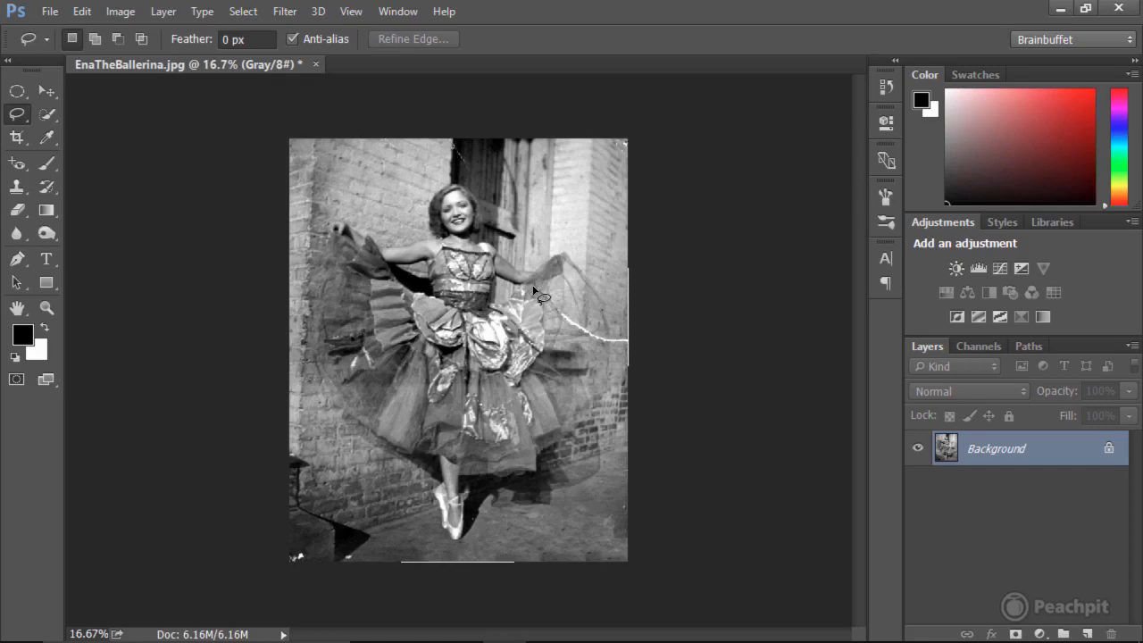